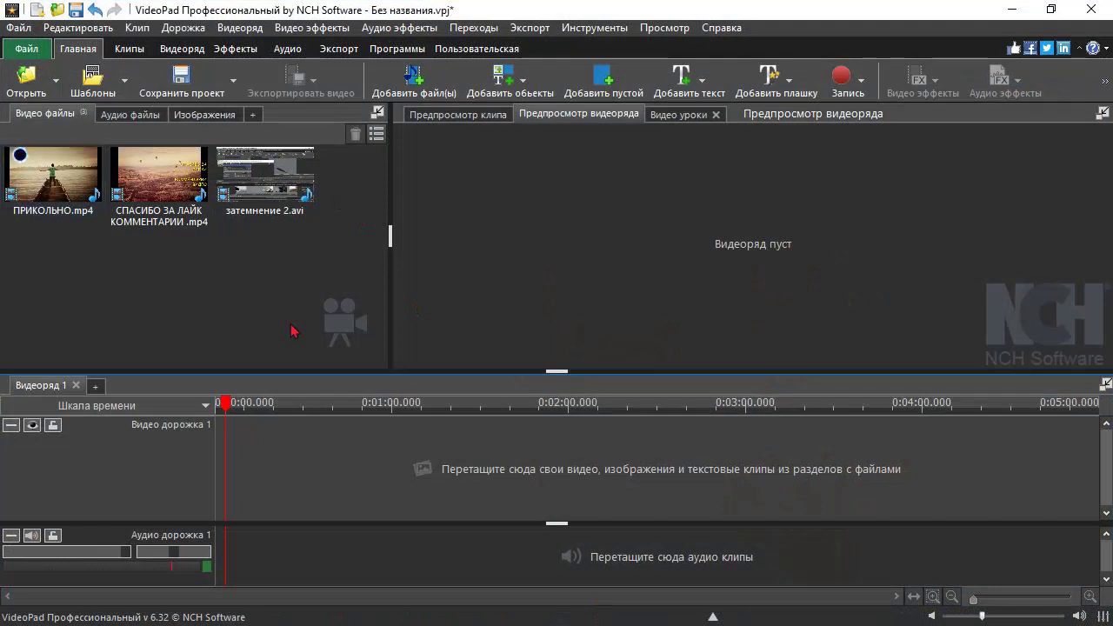
Step: Place СПАСИБО ЗА ЛАЙК КОММЕНТАРИИ .mp4 on the video track at 0:00:00.000 and overlay ПРИКОЛЬНО.mp4 on a second track above it
left_click_drag(223, 403, 187, 400)
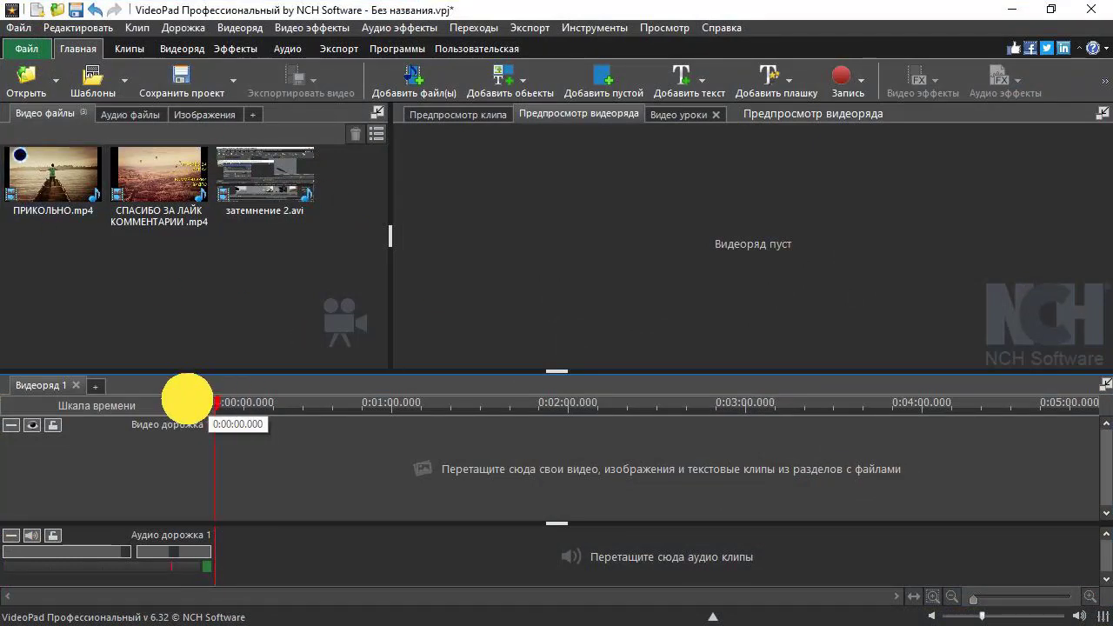
mouse_move(158, 193)
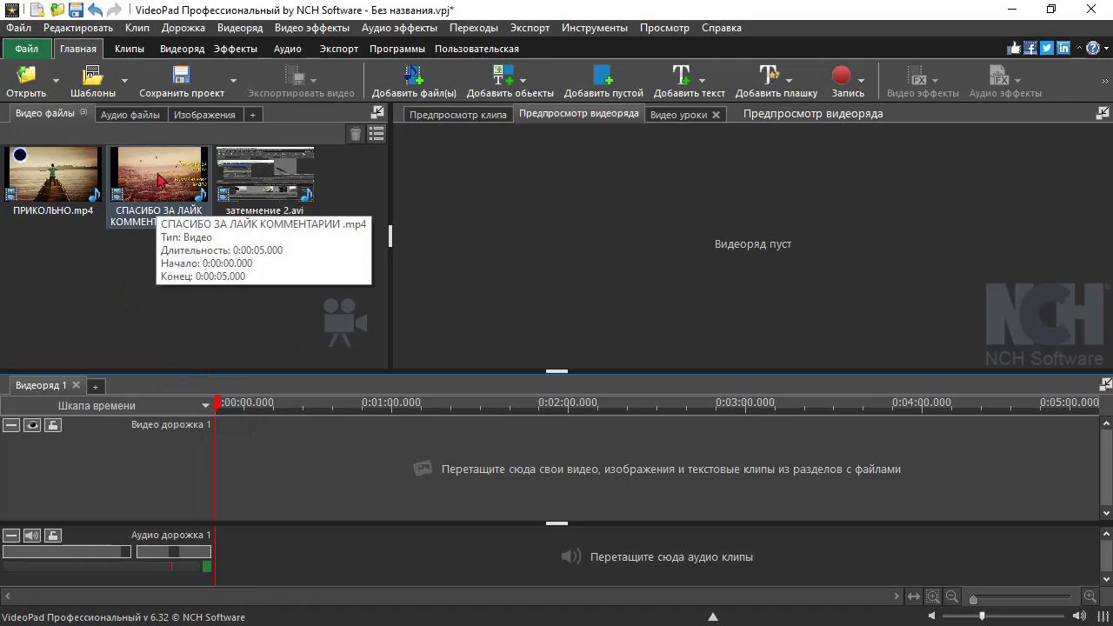
left_click_drag(158, 178, 1102, 484)
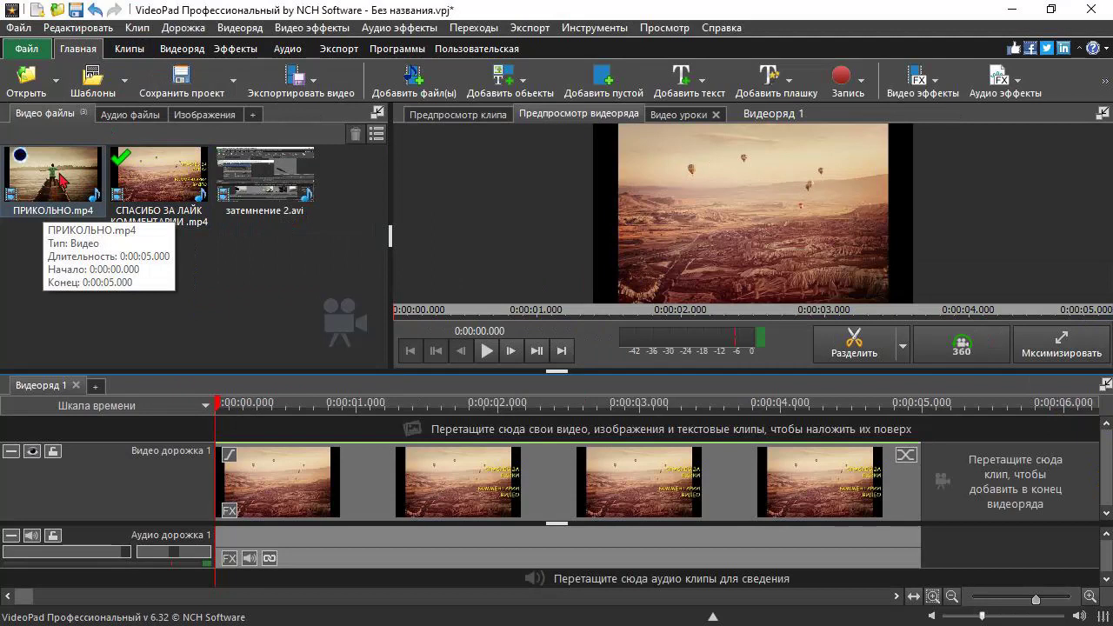
left_click_drag(59, 178, 196, 424)
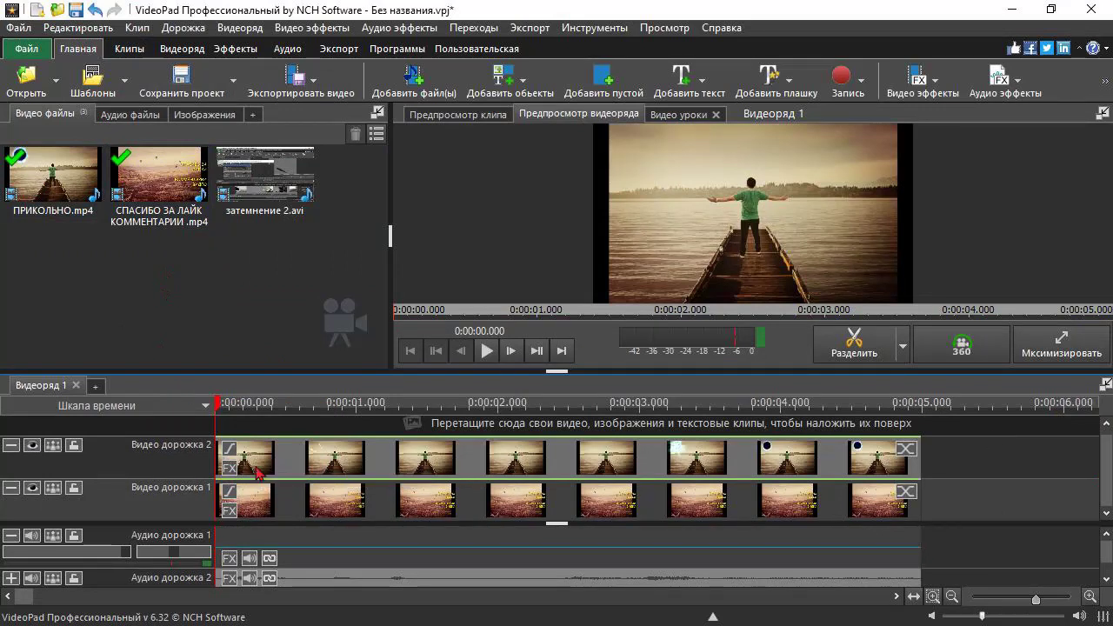
Step: Add the Масштабирование effect to the ПРИКОЛЬНО.mp4 clip on video track 2 and scale it to 0.39 horizontally and vertically
left_click(330, 464)
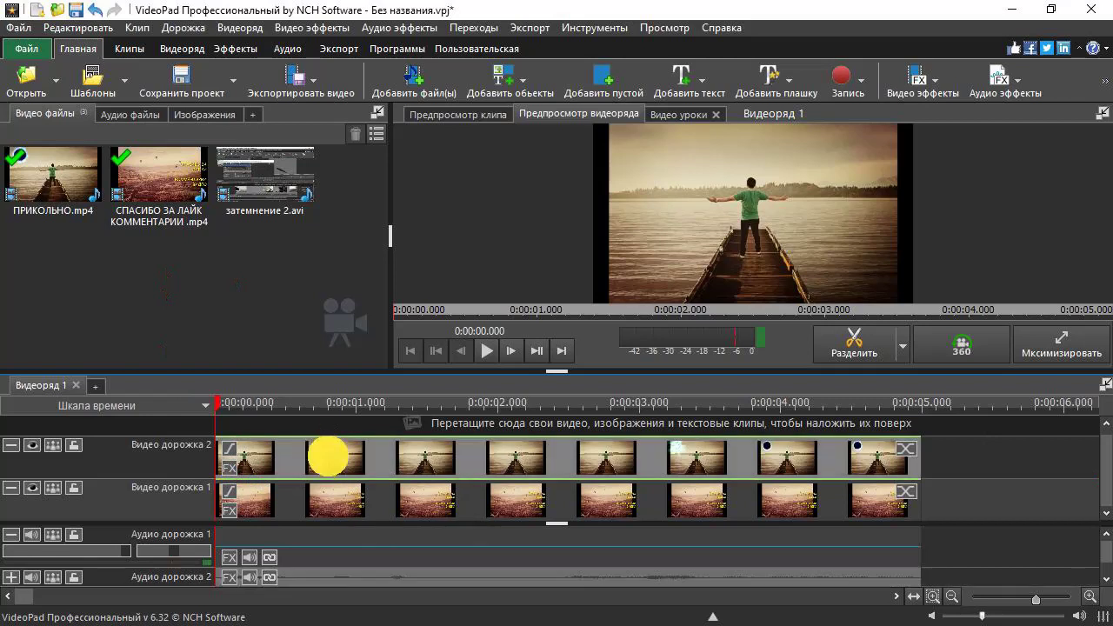
right_click(354, 463)
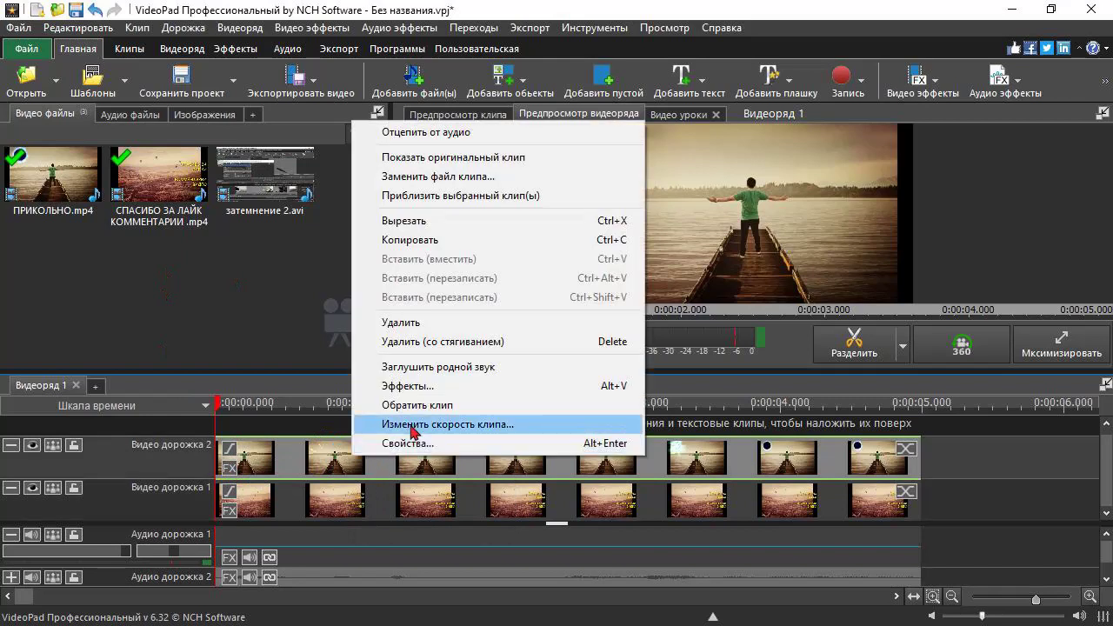
left_click(466, 387)
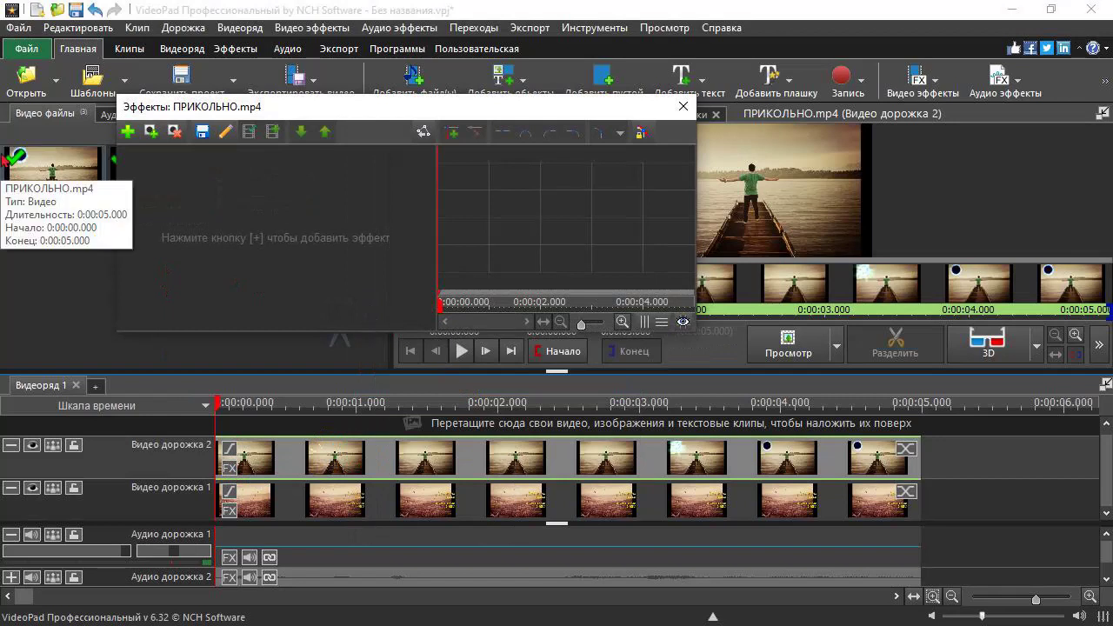
left_click(127, 132)
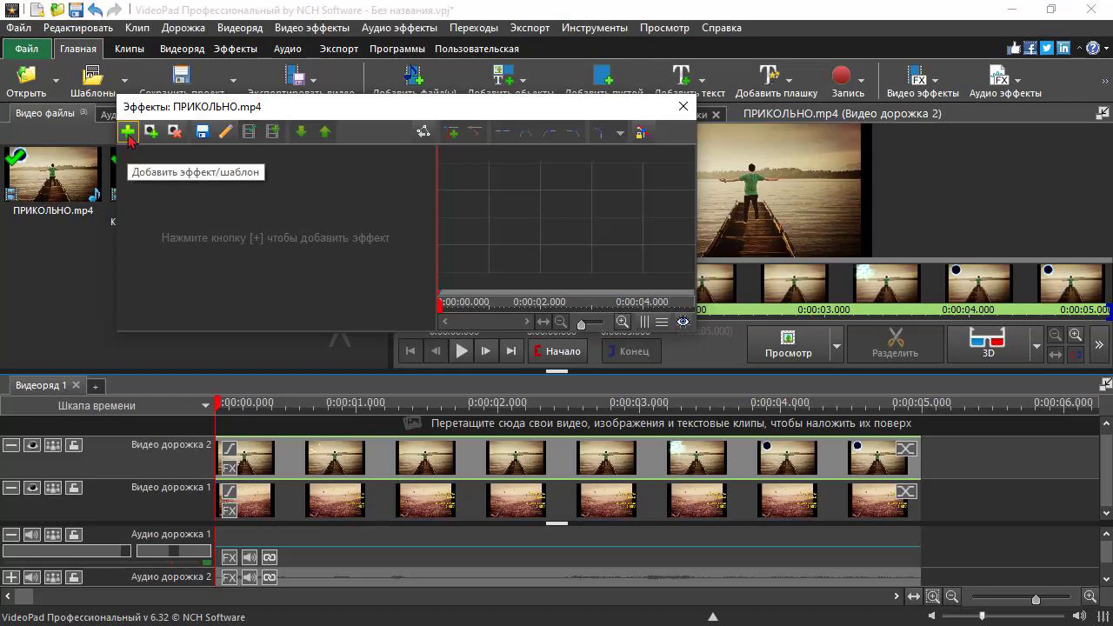
left_click(127, 134)
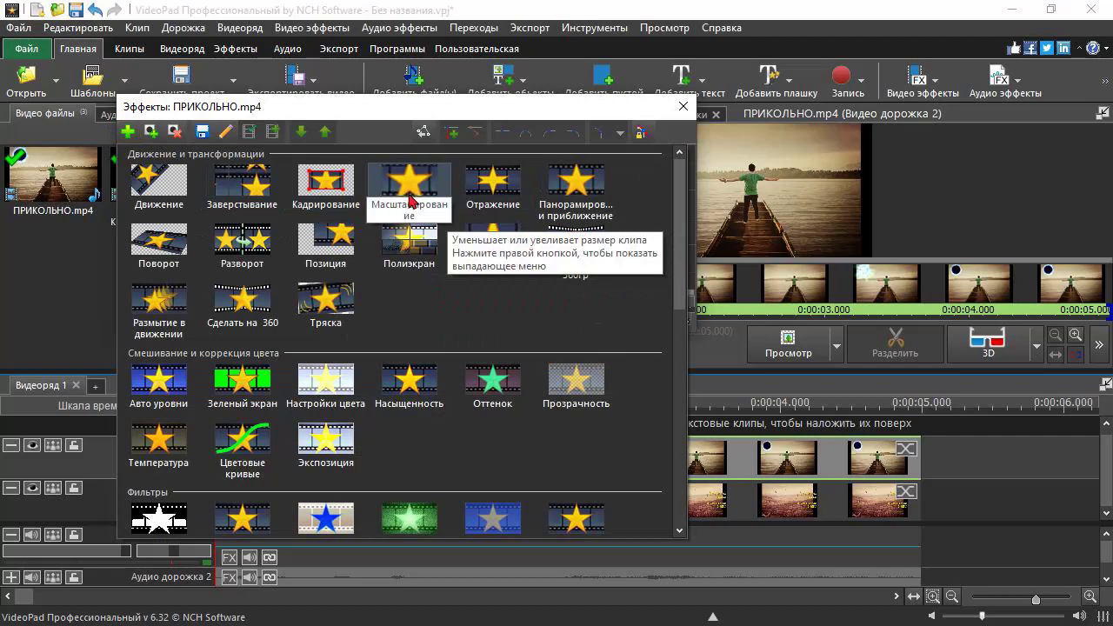
left_click(410, 200)
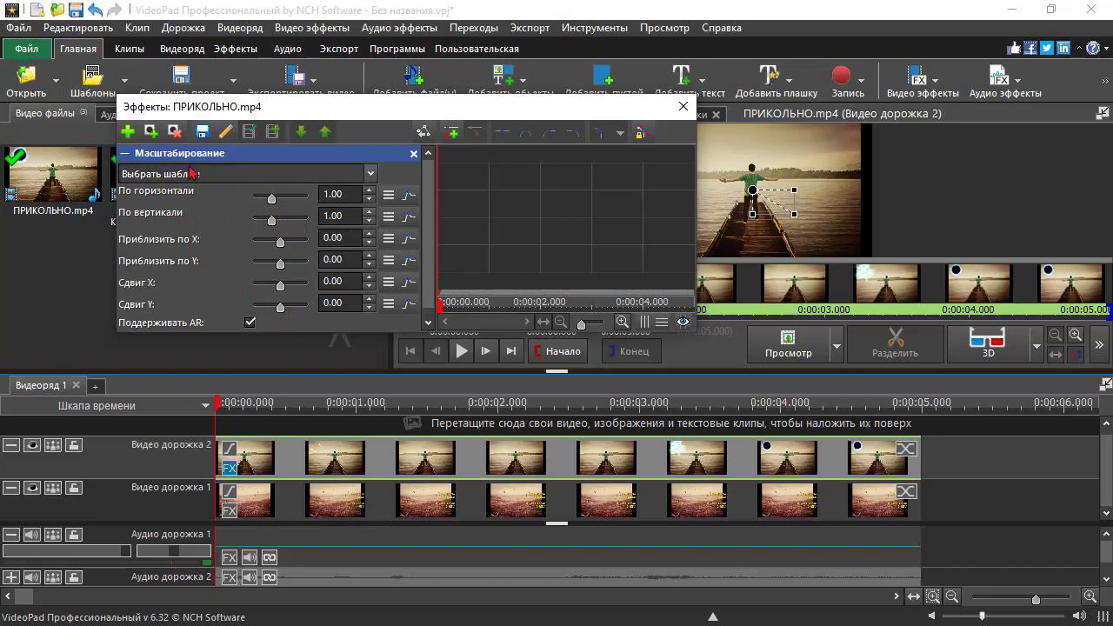
left_click(272, 220)
left_click_drag(271, 220, 261, 220)
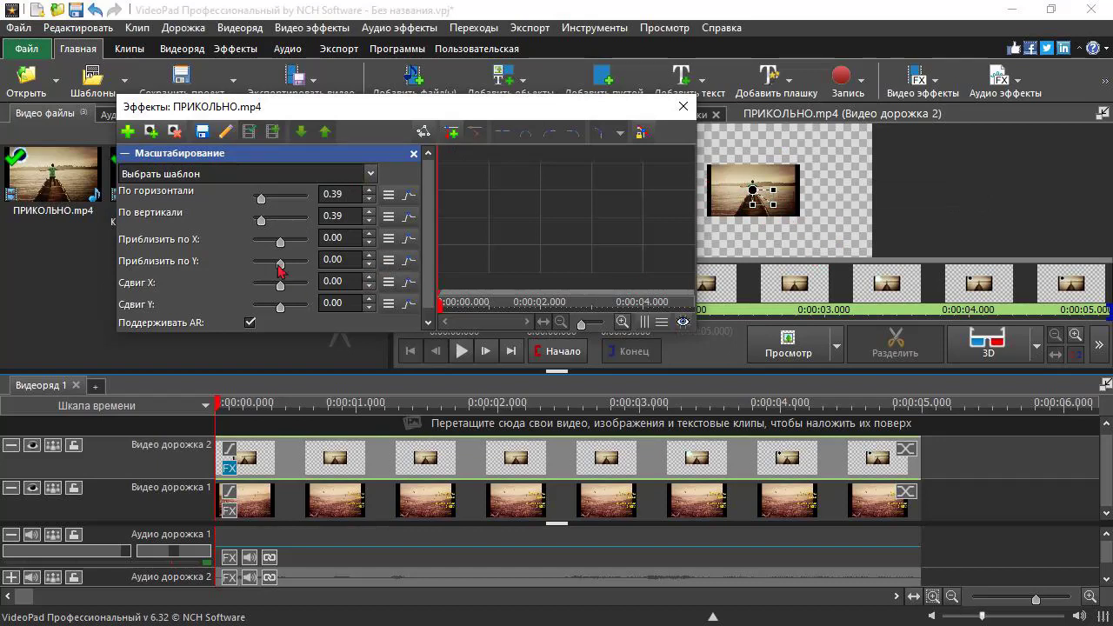
Step: Move the scaled ПРИКОЛЬНО.mp4 picture toward the frame's lower-right corner in the full-screen preview, with Сдвиг X and Сдвиг Y at 100
double_click(1011, 188)
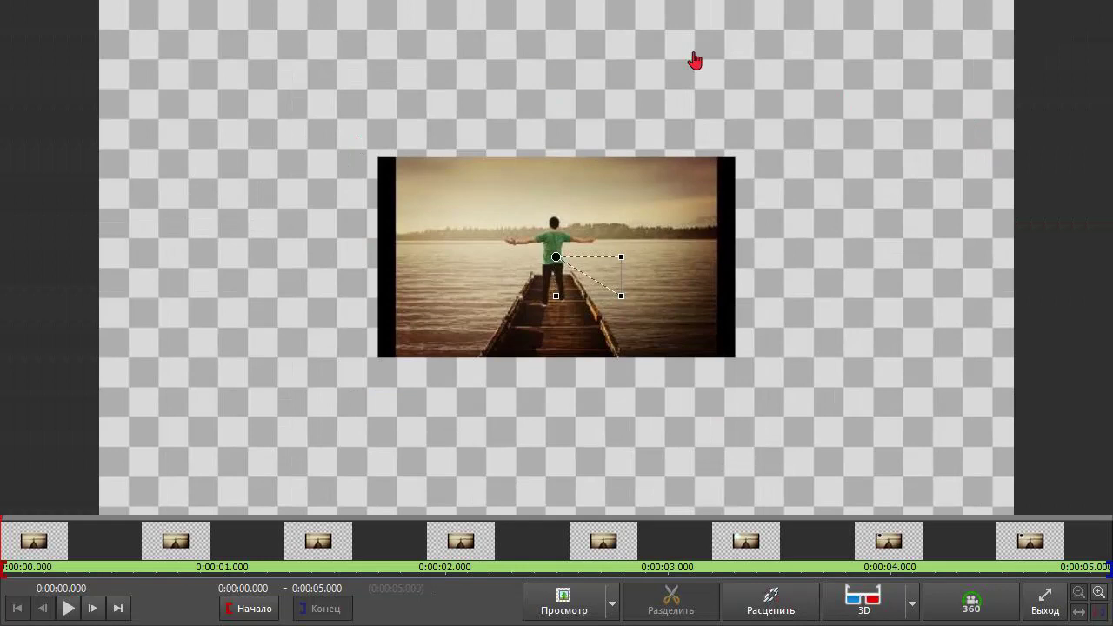
left_click_drag(420, 187, 986, 477)
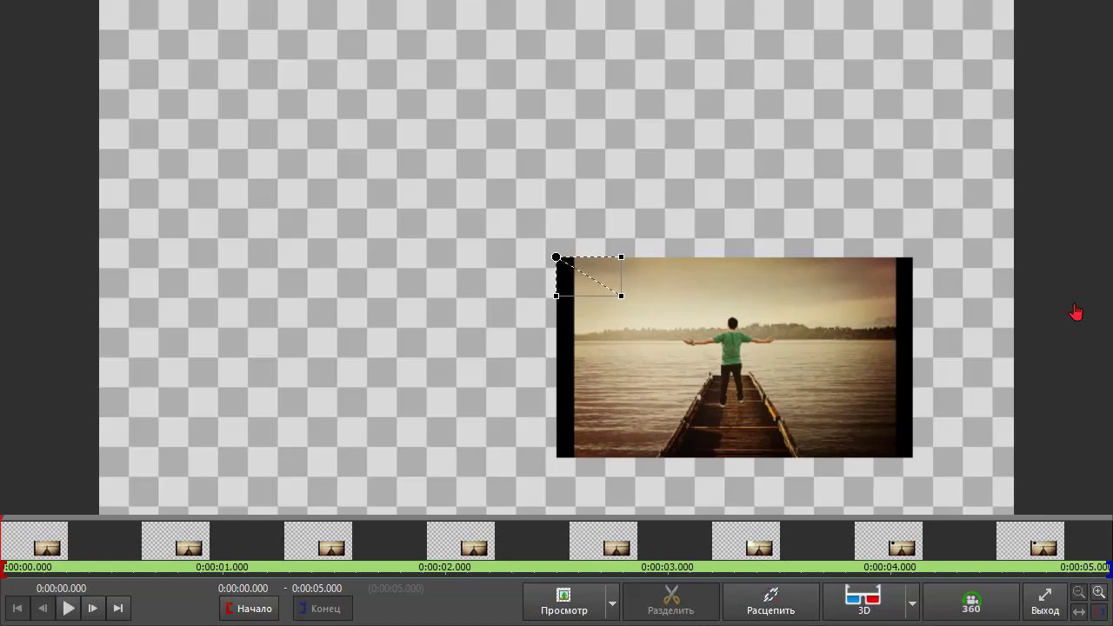
key("Escape")
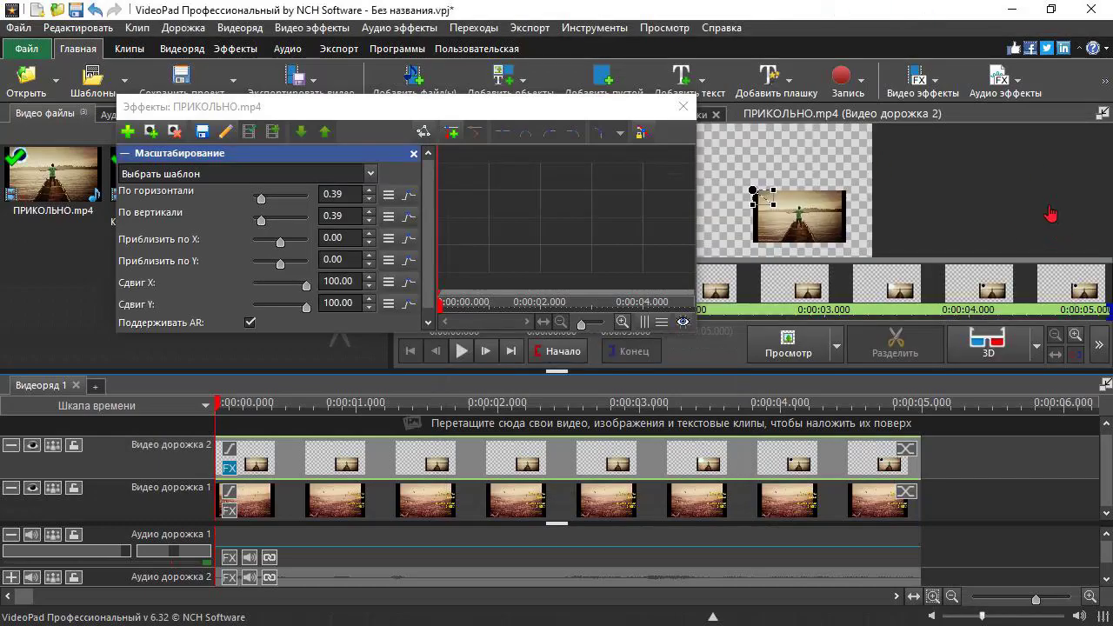
Step: Set the scaling effect's Приблизить по Y to 46 and Приблизить по X to 30 for the ПРИКОЛЬНО.mp4 clip
left_click(278, 263)
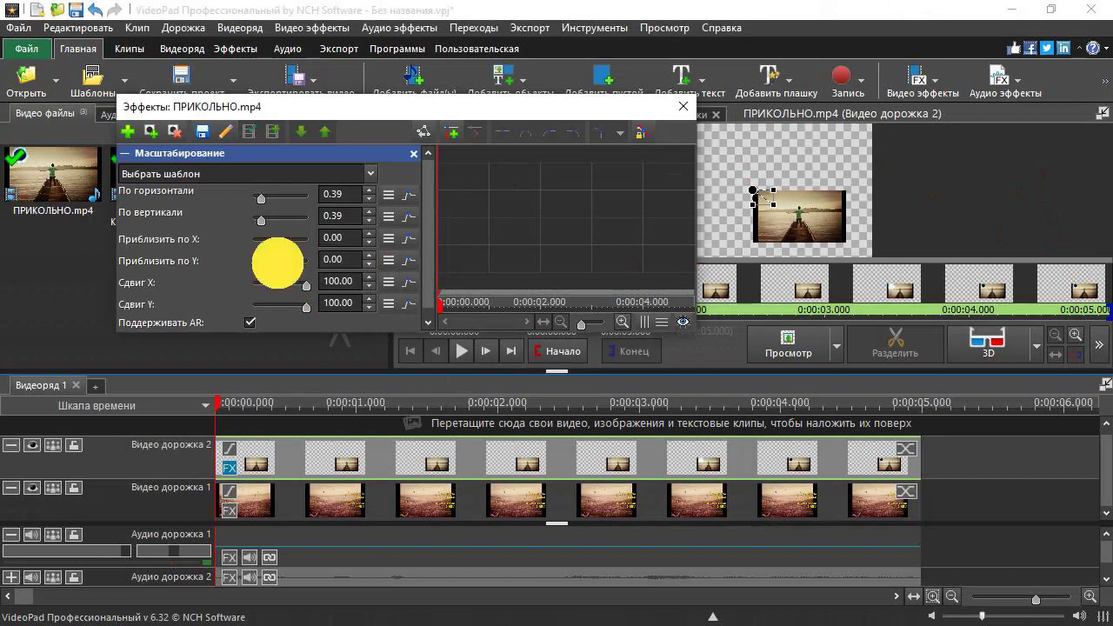
left_click_drag(278, 263, 253, 267)
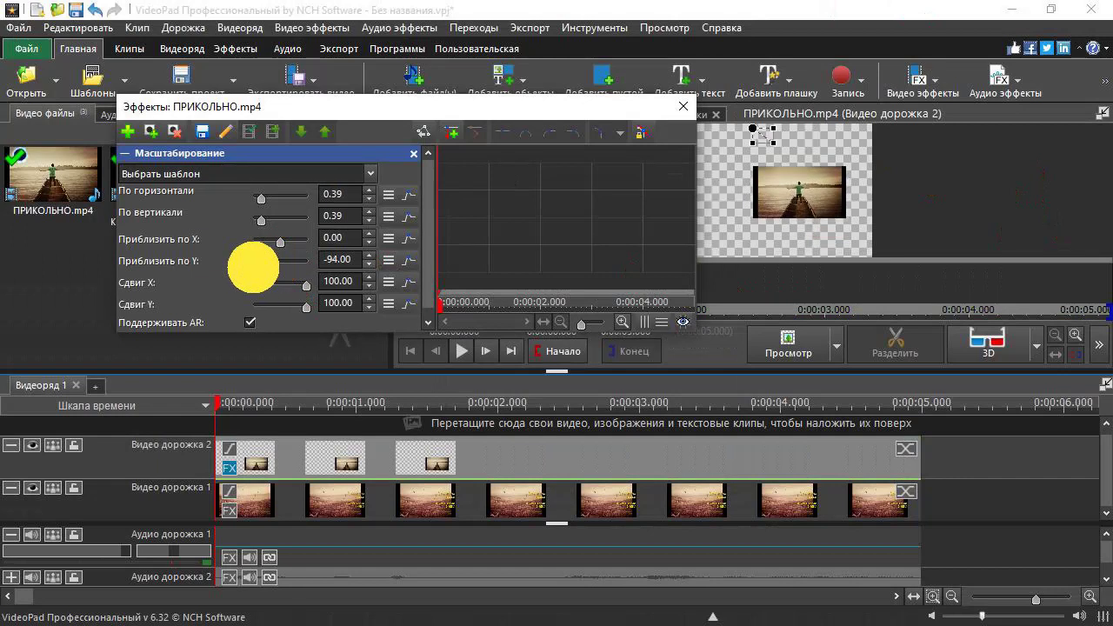
left_click_drag(260, 269, 292, 264)
left_click(298, 313)
left_click_drag(298, 313, 339, 306)
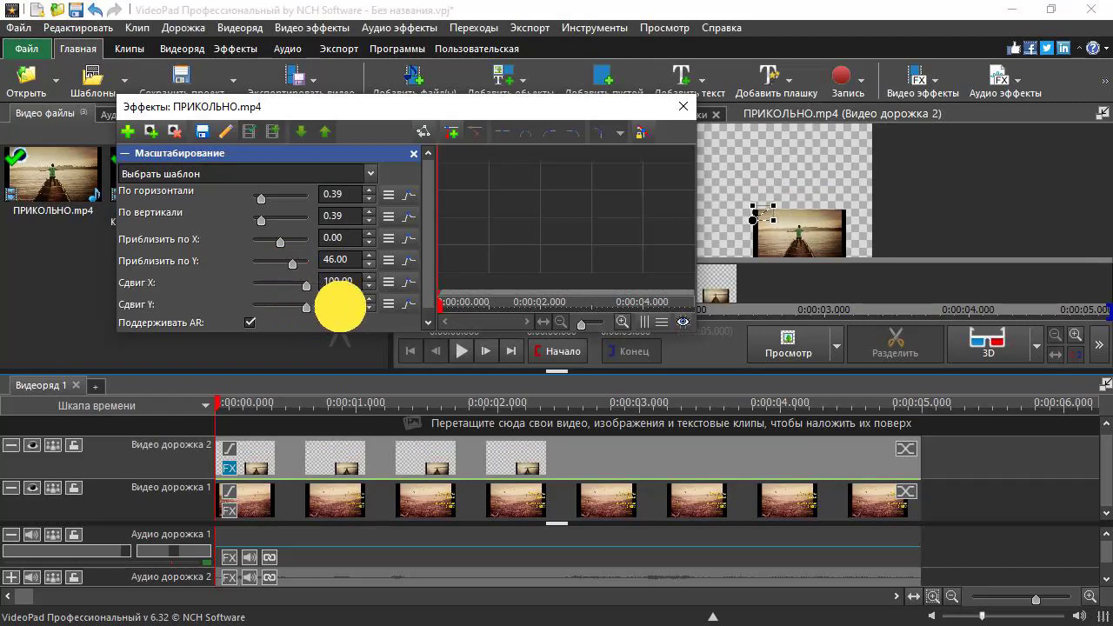
mouse_move(282, 247)
left_mouse_down()
mouse_move(231, 248)
mouse_move(316, 253)
mouse_move(290, 260)
left_mouse_up()
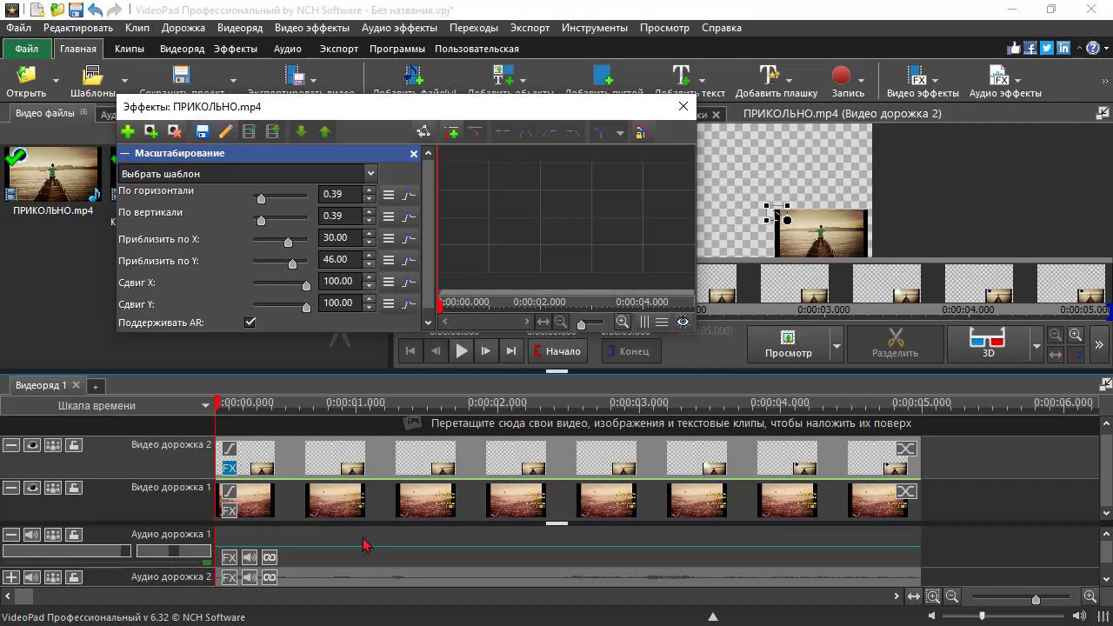
Step: Check the combined picture, set the ПРИКОЛЬНО.mp4 clip's Приблизить по X to 40 and scale to 0.24, and close its effects
left_click(412, 511)
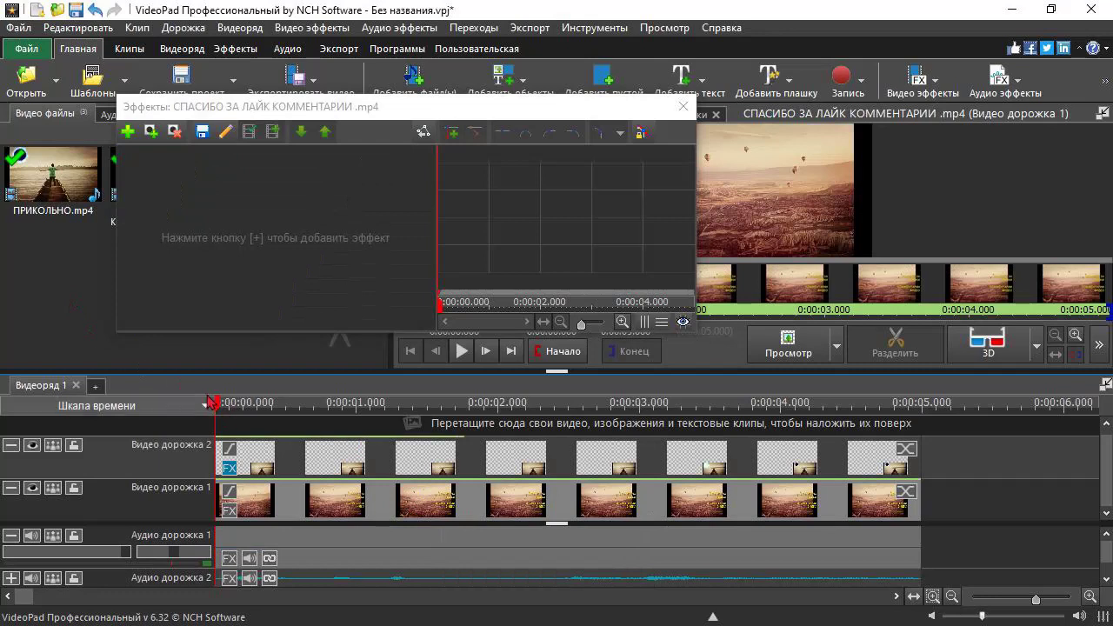
left_click_drag(220, 407, 206, 501)
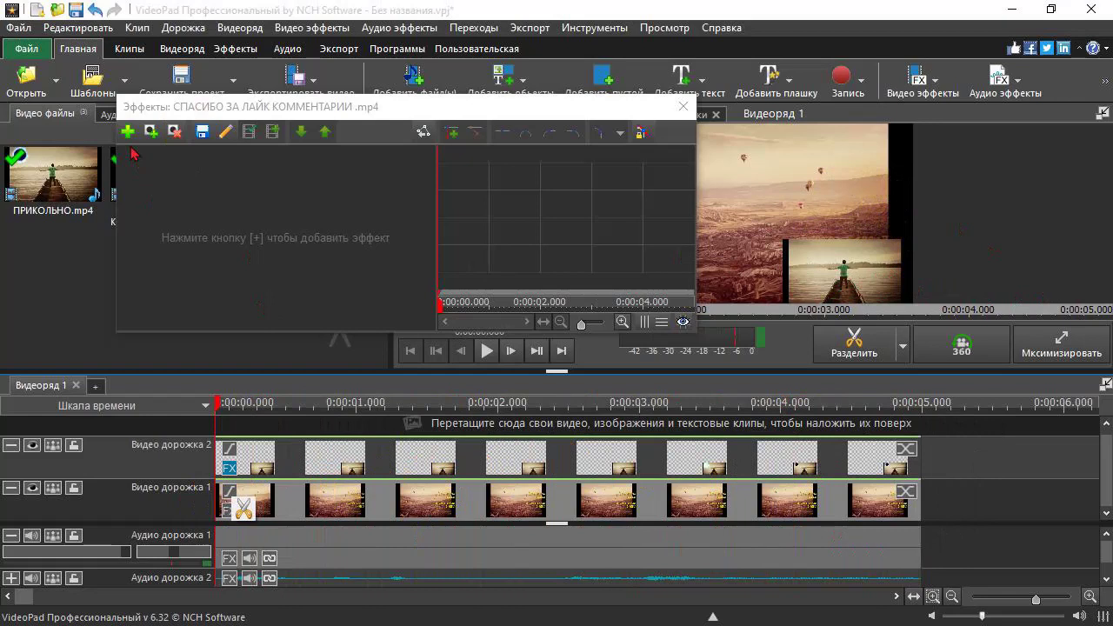
left_click(490, 457)
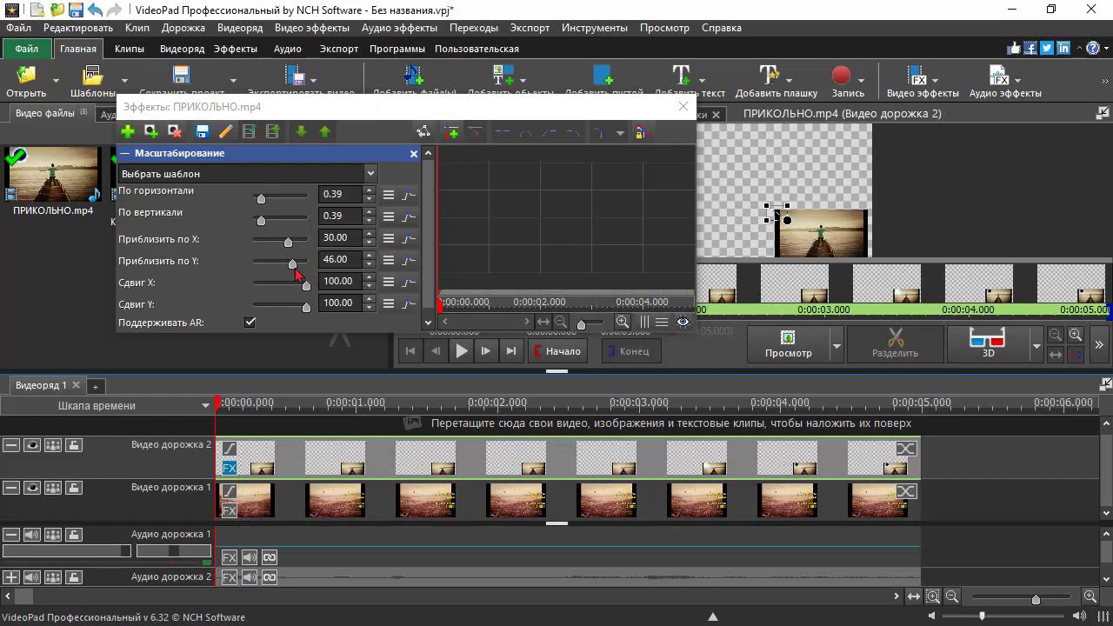
left_click_drag(290, 250, 287, 244)
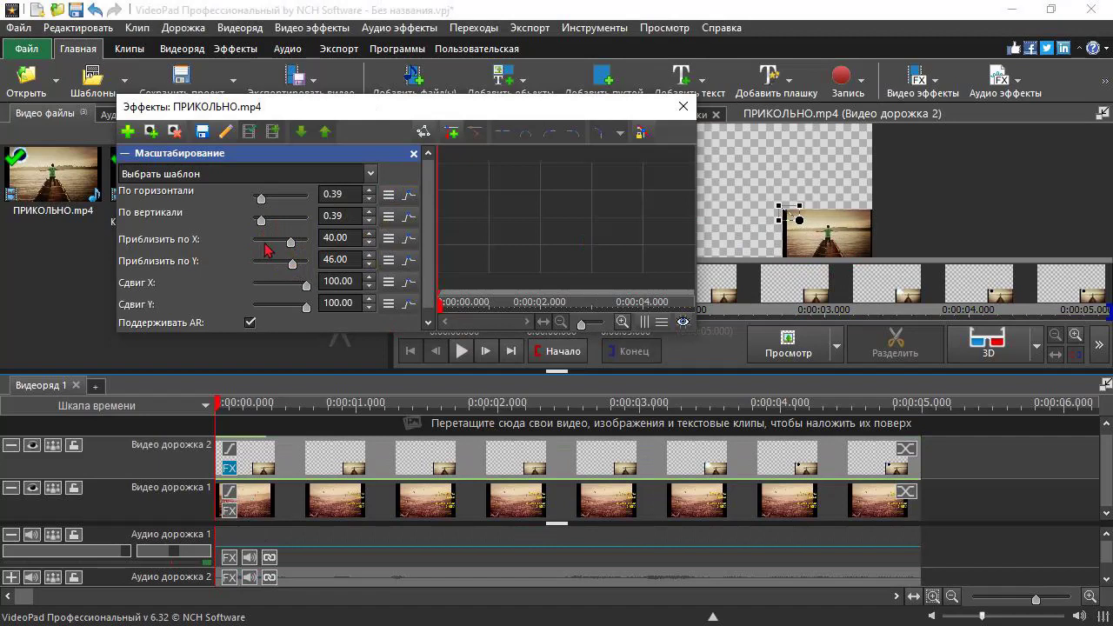
left_click_drag(262, 222, 260, 225)
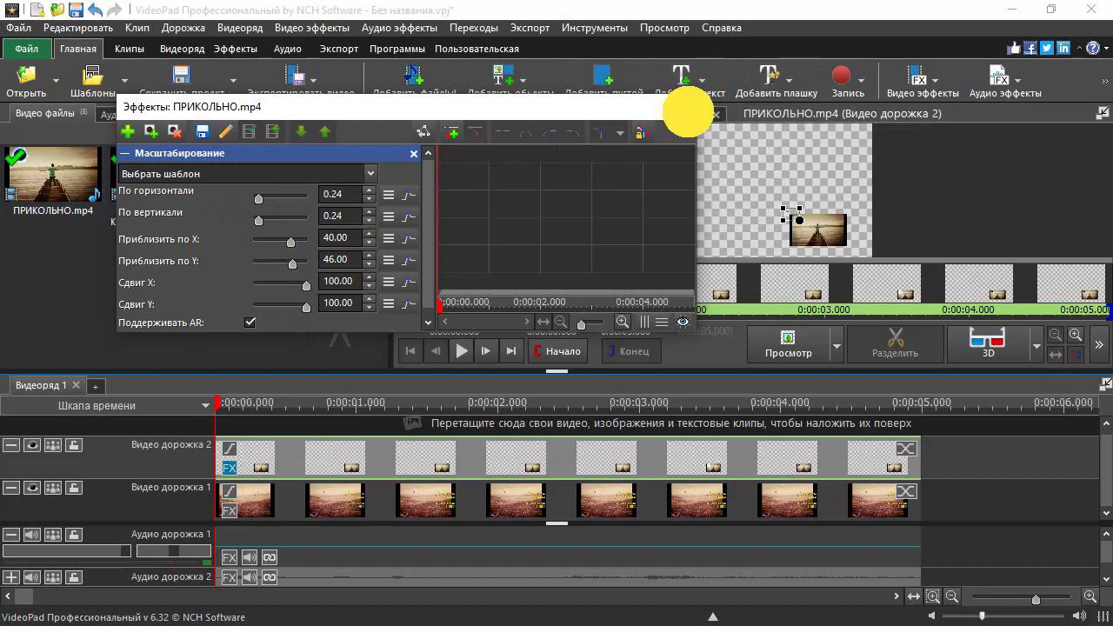
left_click(685, 108)
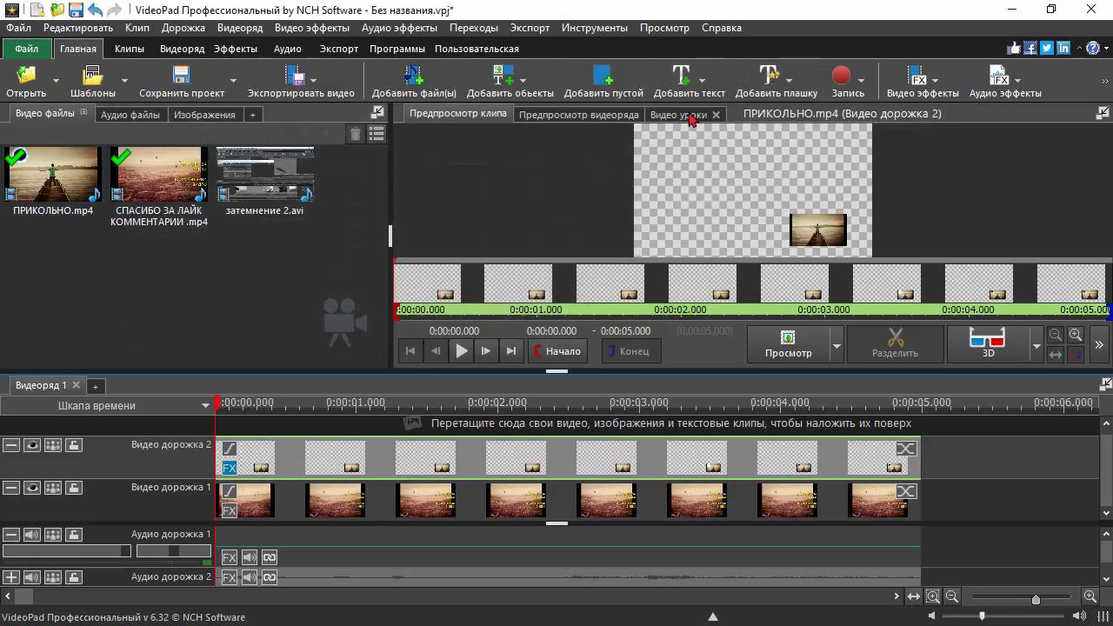
Step: Open the video export settings and set the destination to the Видео folder
left_click(21, 50)
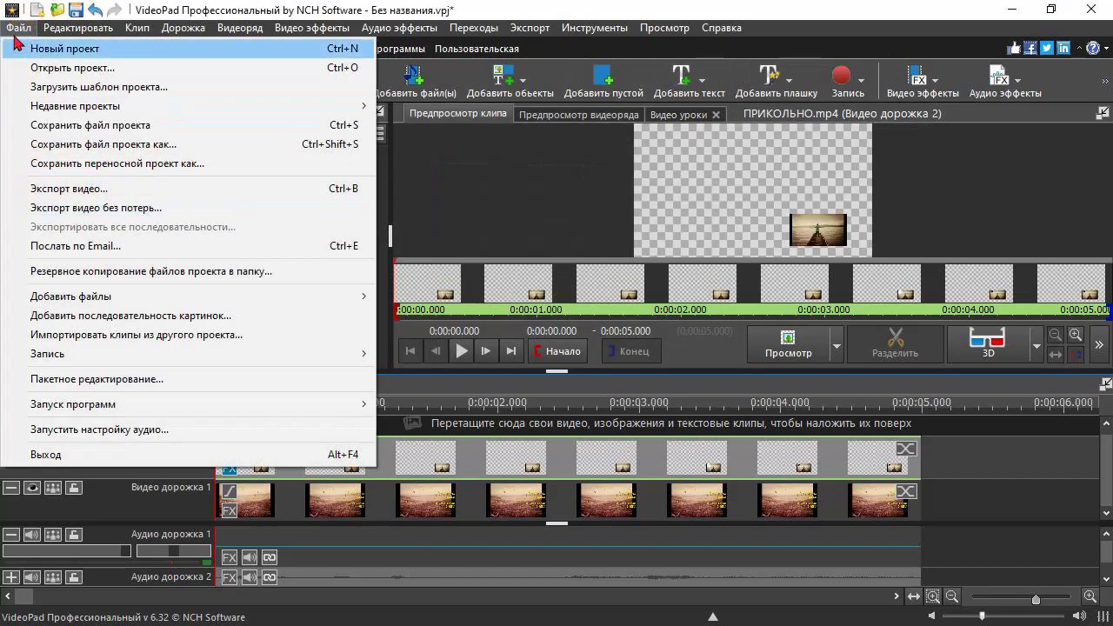
left_click(106, 191)
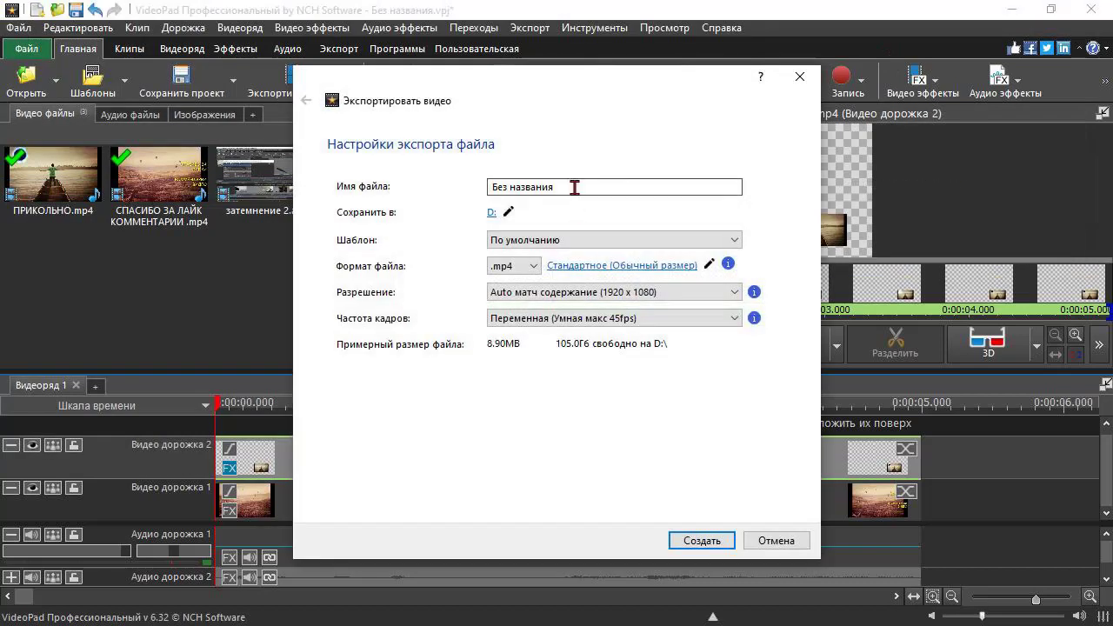
left_click_drag(573, 186, 469, 185)
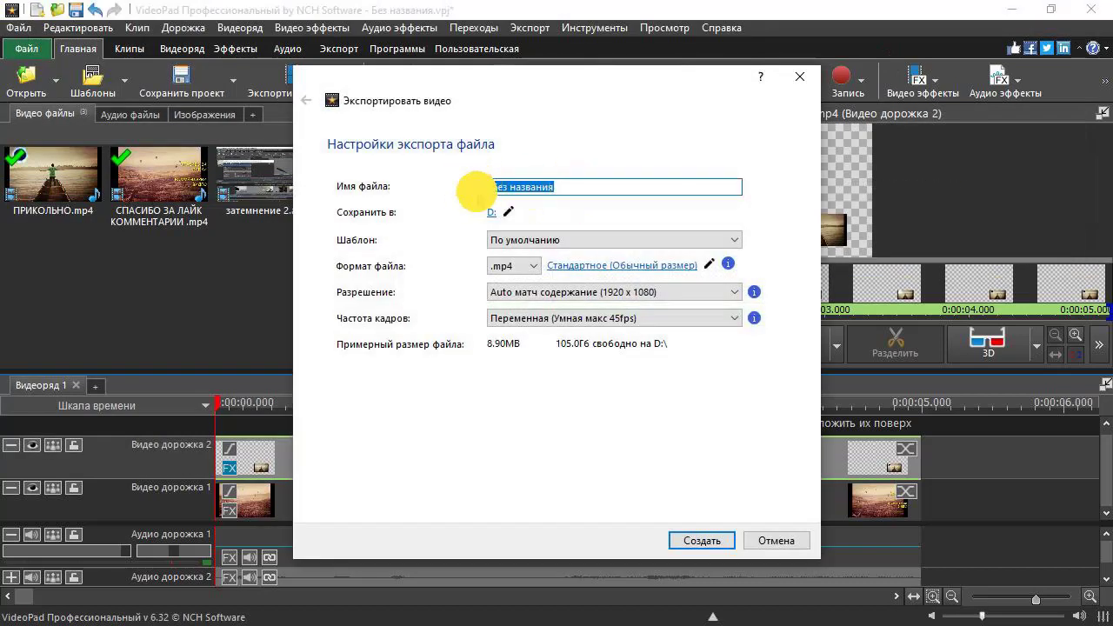
left_click(491, 216)
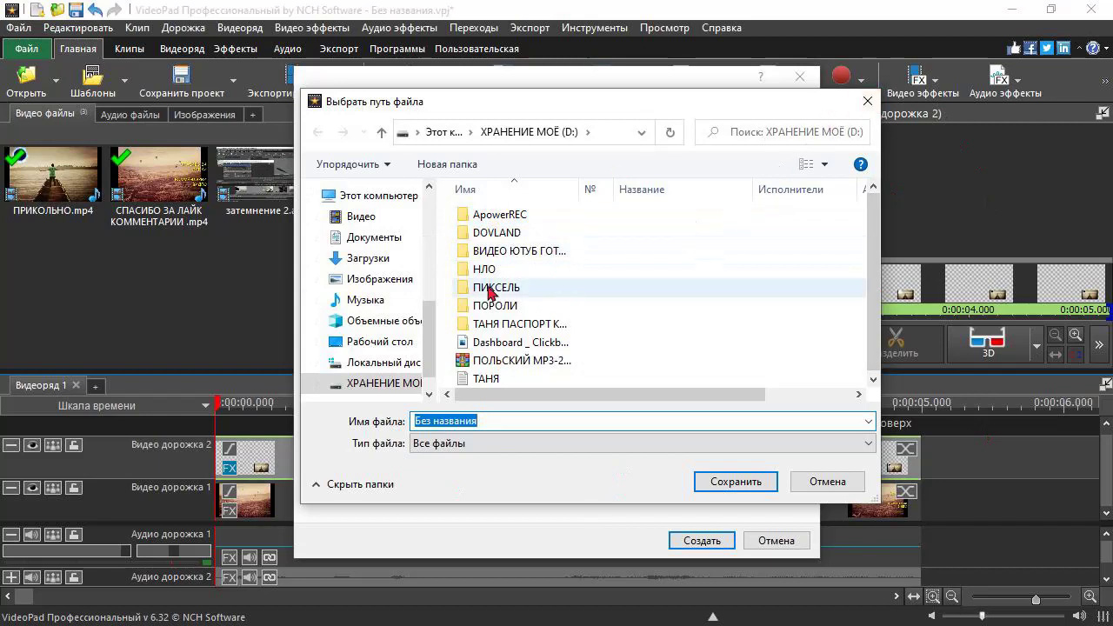
left_click(369, 219)
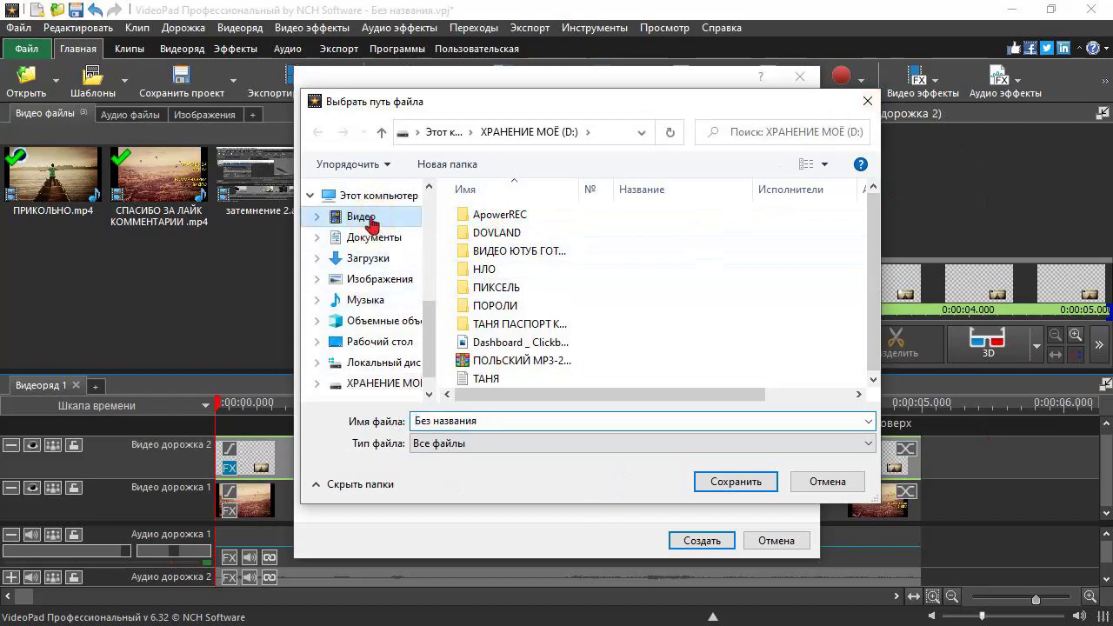
left_click(738, 479)
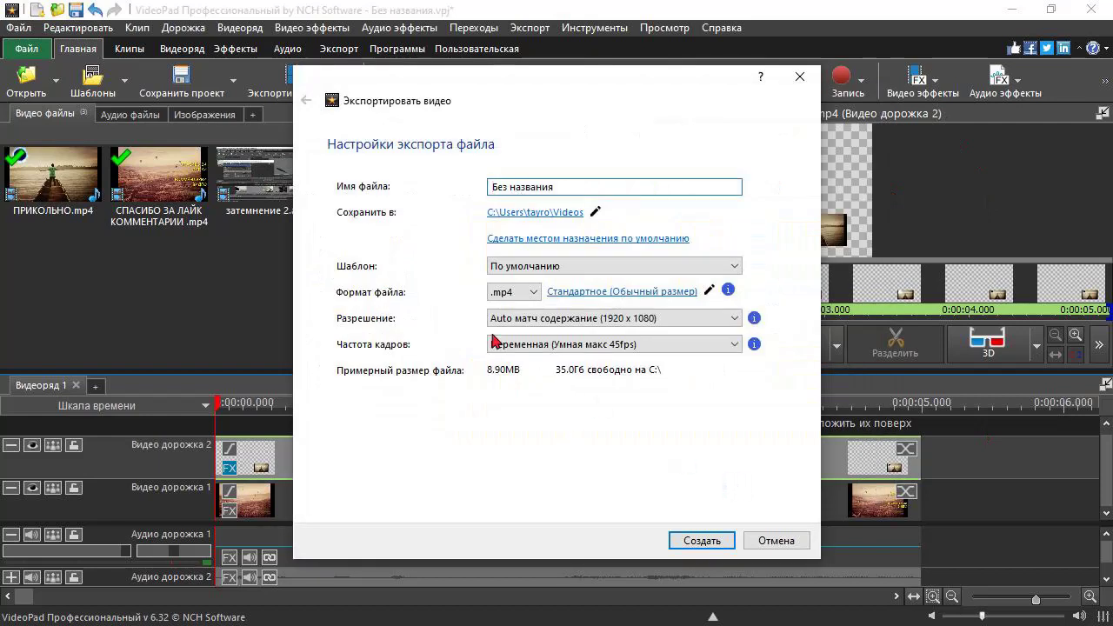
Step: Keep the По умолчанию export template and name the output file проэкт
left_click(735, 269)
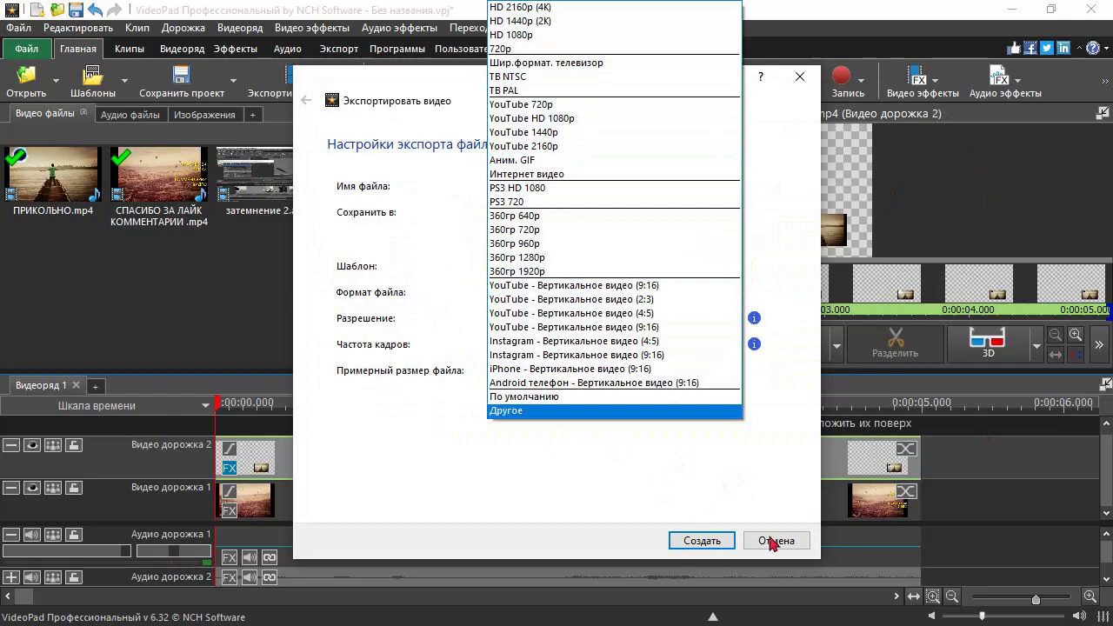
left_click(679, 480)
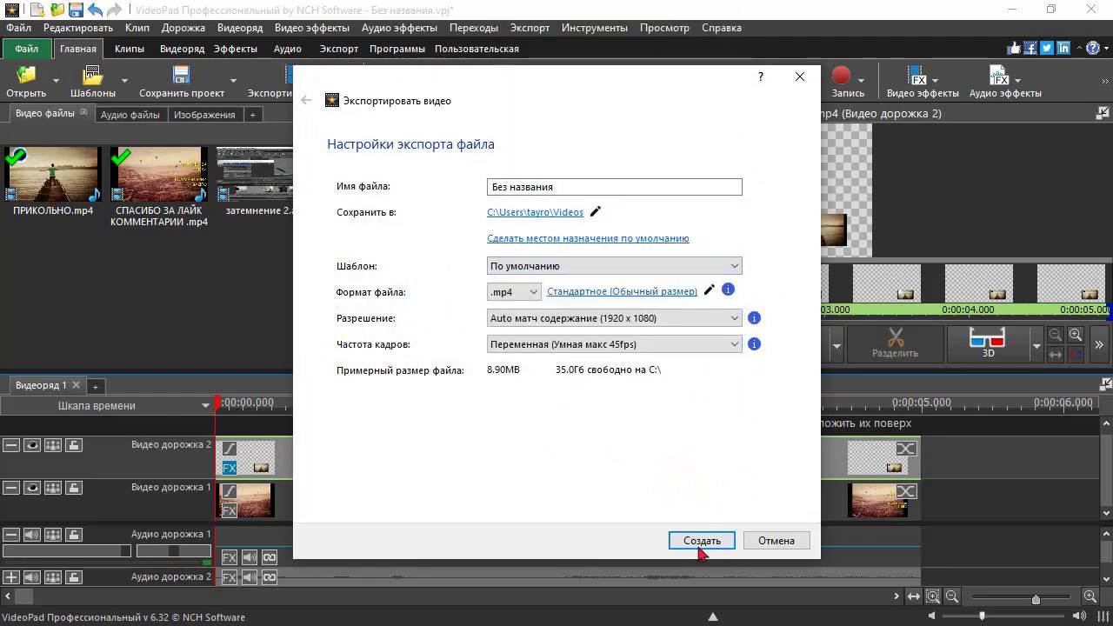
left_click_drag(621, 183, 348, 186)
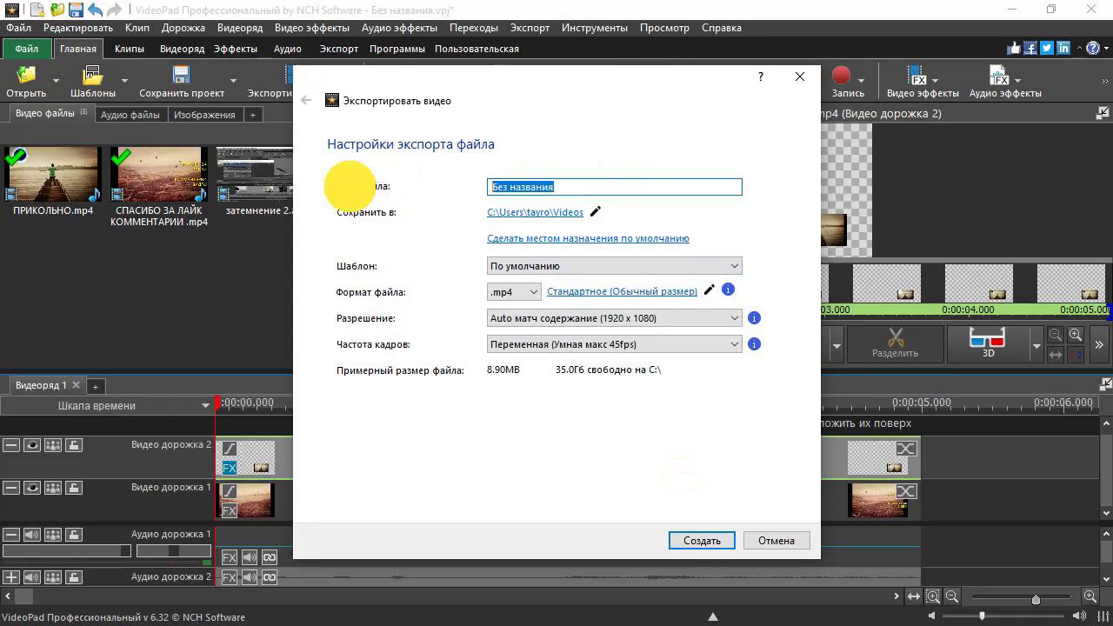
type("про")
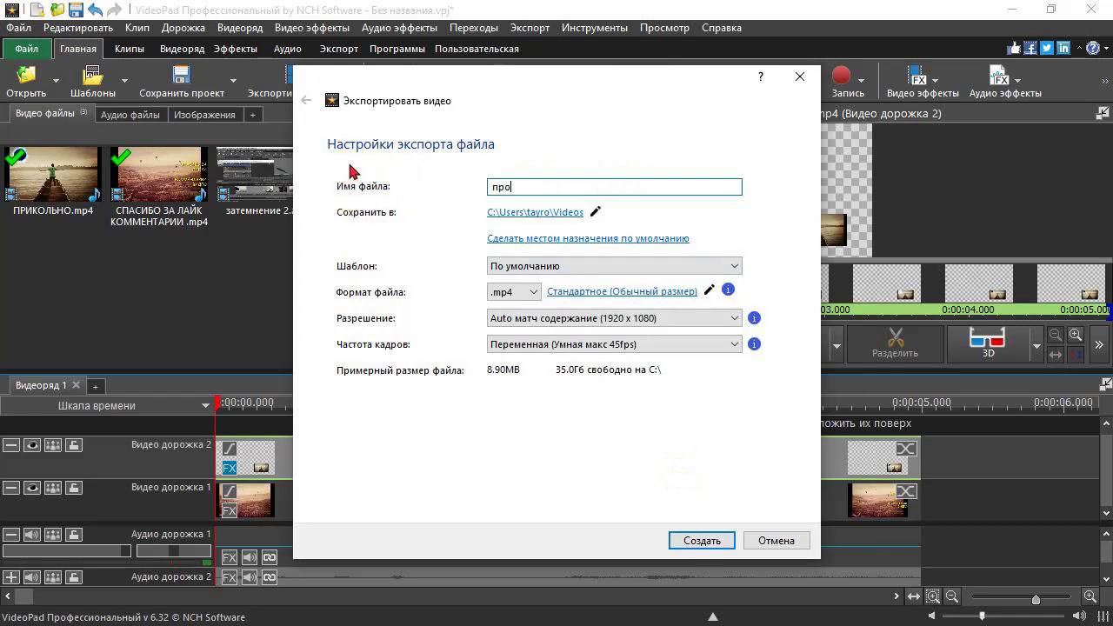
type("экт")
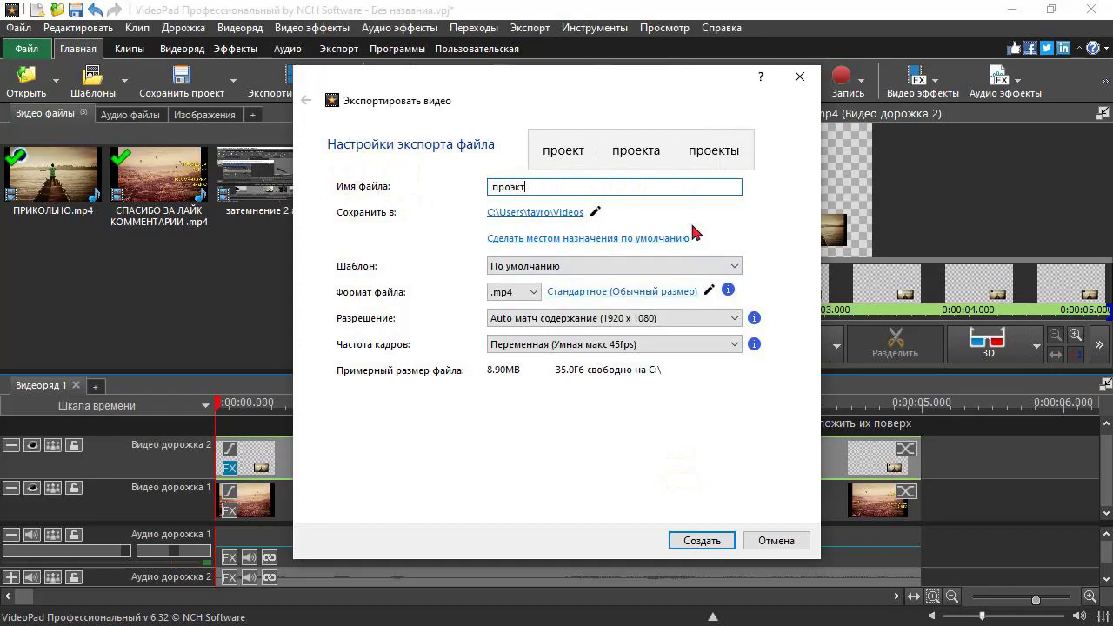
Step: Keep the Видео folder as destination, apply the YouTube 720p template and export the video as проэкт.mp4
left_click(549, 214)
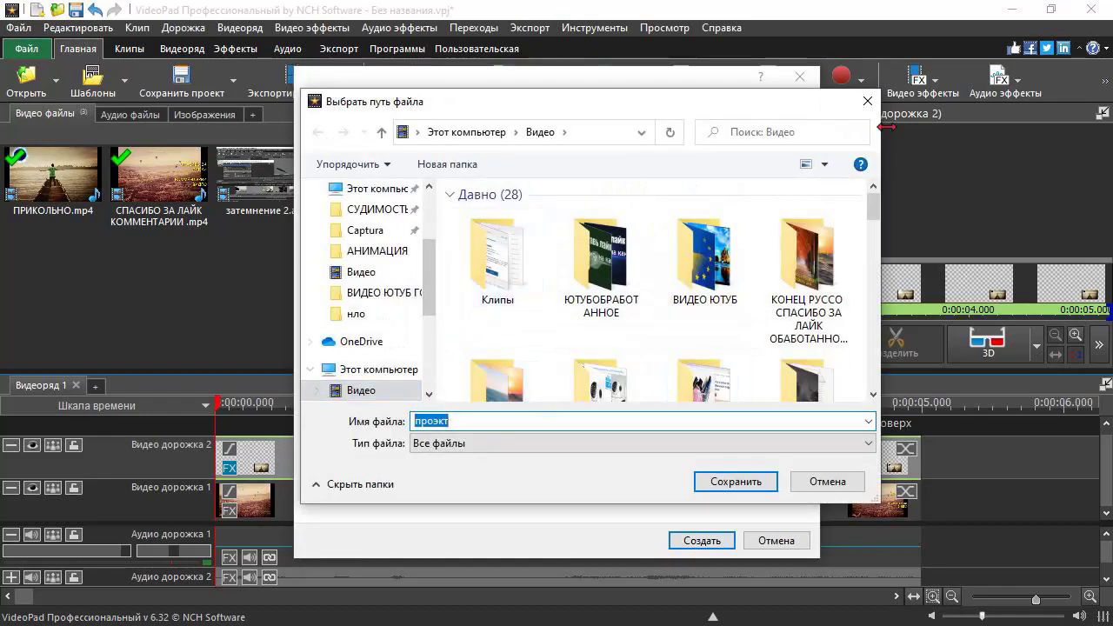
key("Return")
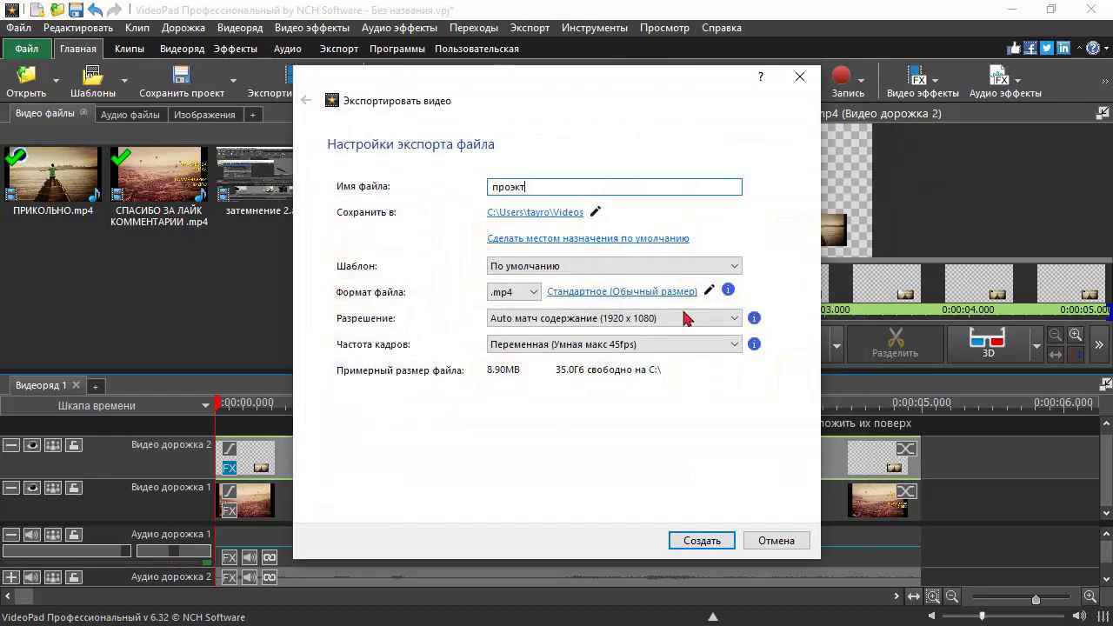
left_click(735, 265)
left_click(574, 104)
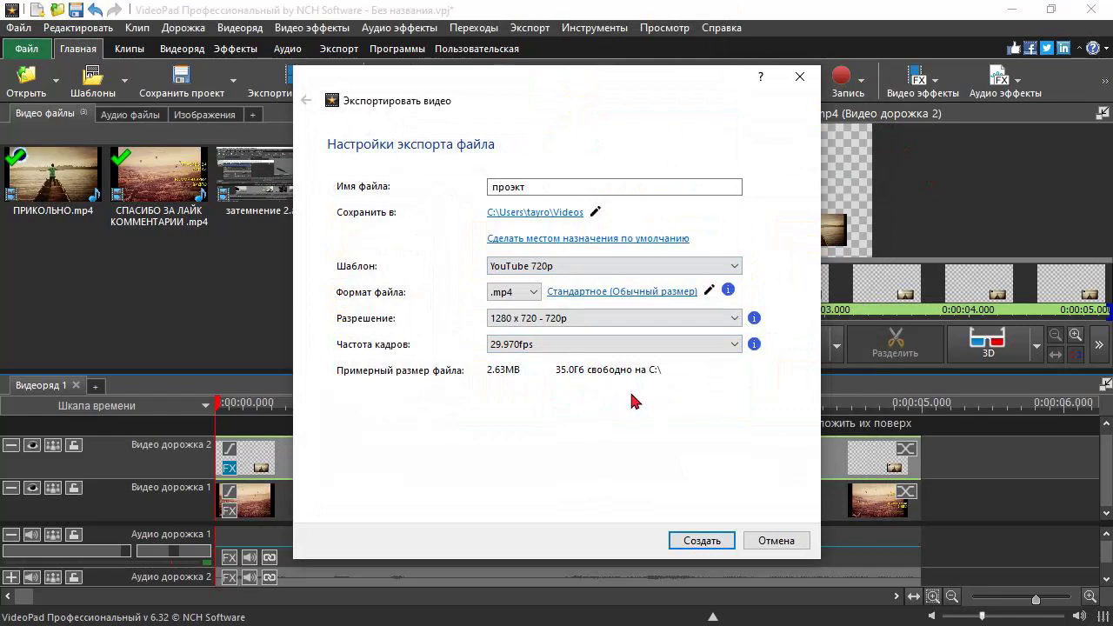
left_click(711, 542)
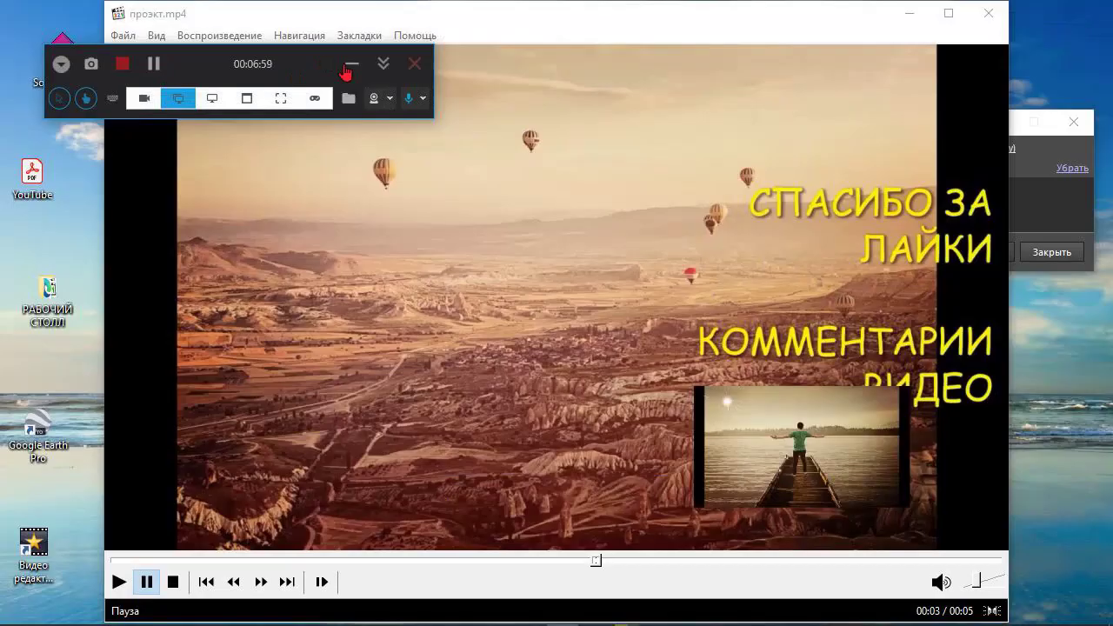
Step: Rewind the exported проэкт.mp4 to near its beginning and play it to check the overlaid clip
left_click(348, 66)
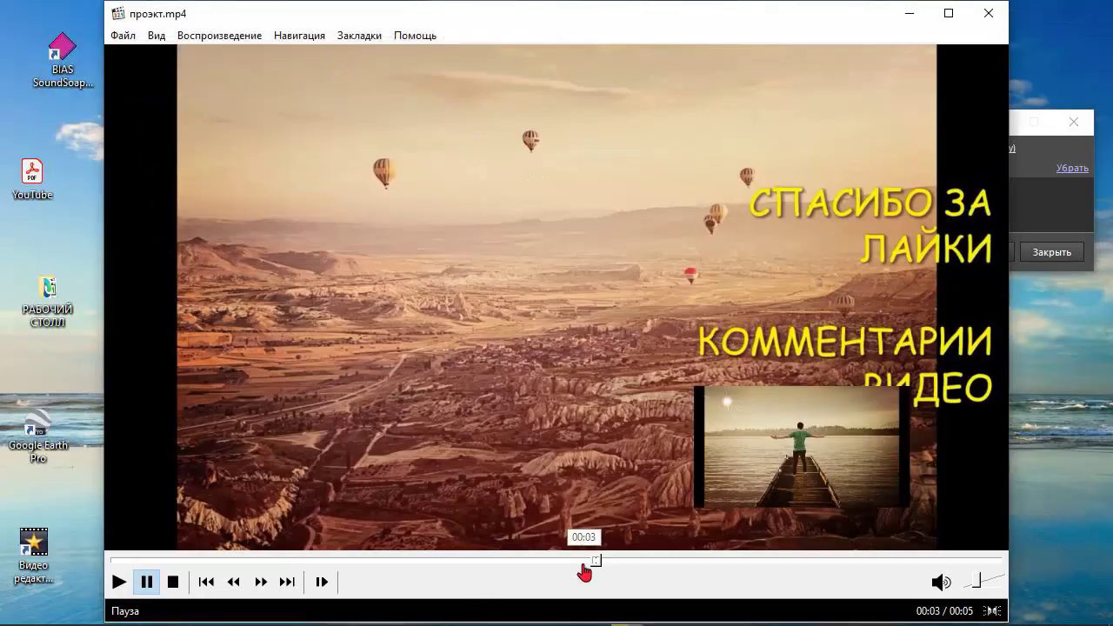
left_click_drag(597, 563, 146, 553)
left_click(113, 589)
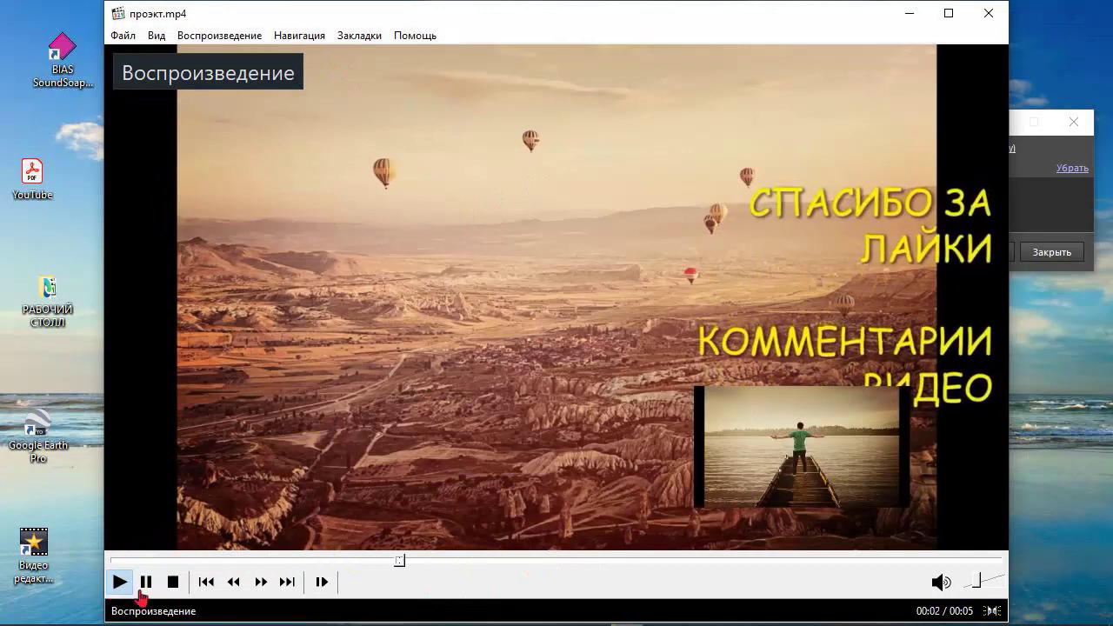